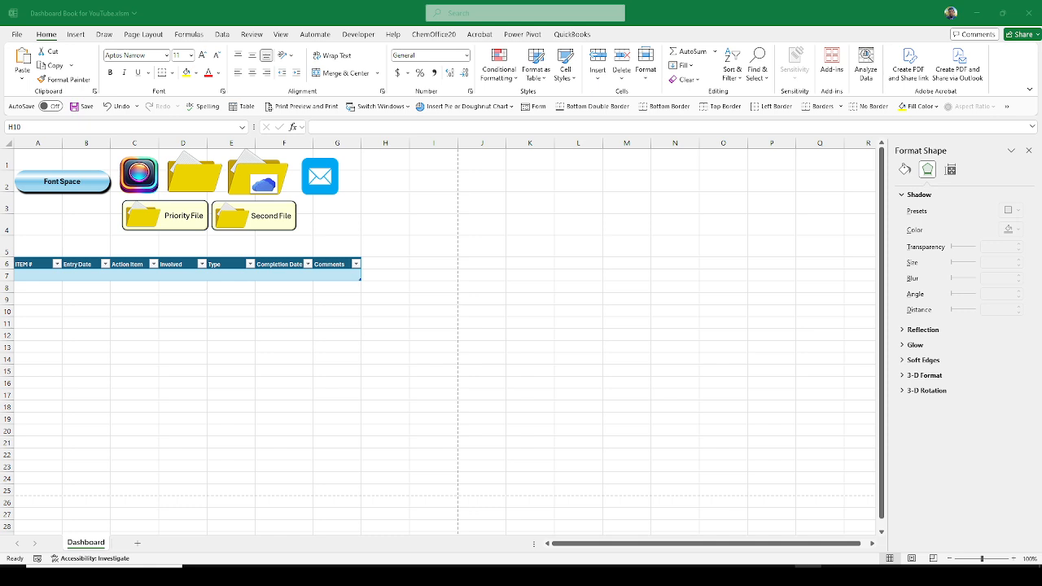
Enter 1 as the ITEM # in the table's first data row, cell A7
click(27, 276)
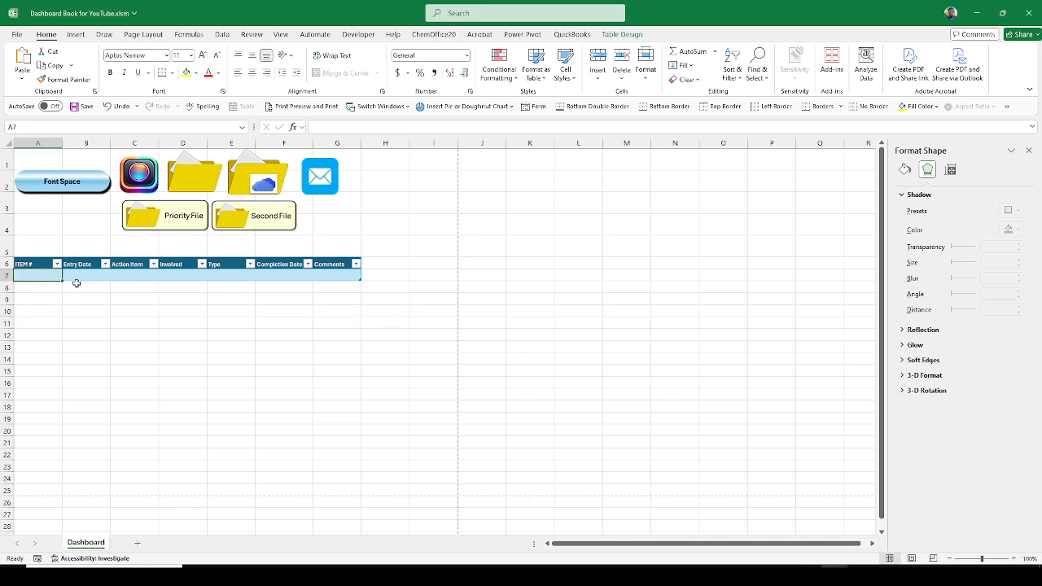
text(1)
key(Return)
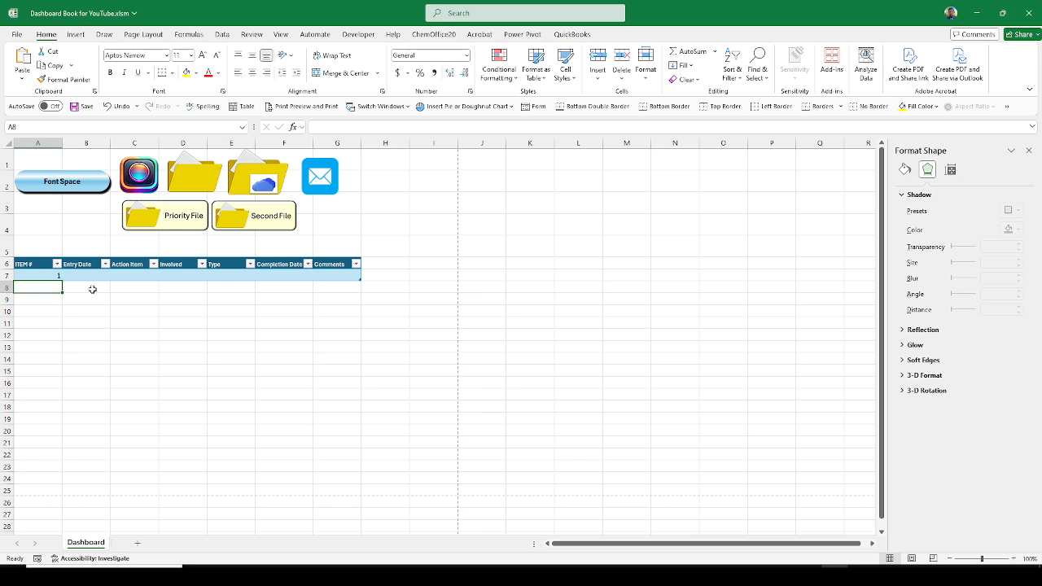
Enter the formula =TODAY() in cell A1
click(35, 160)
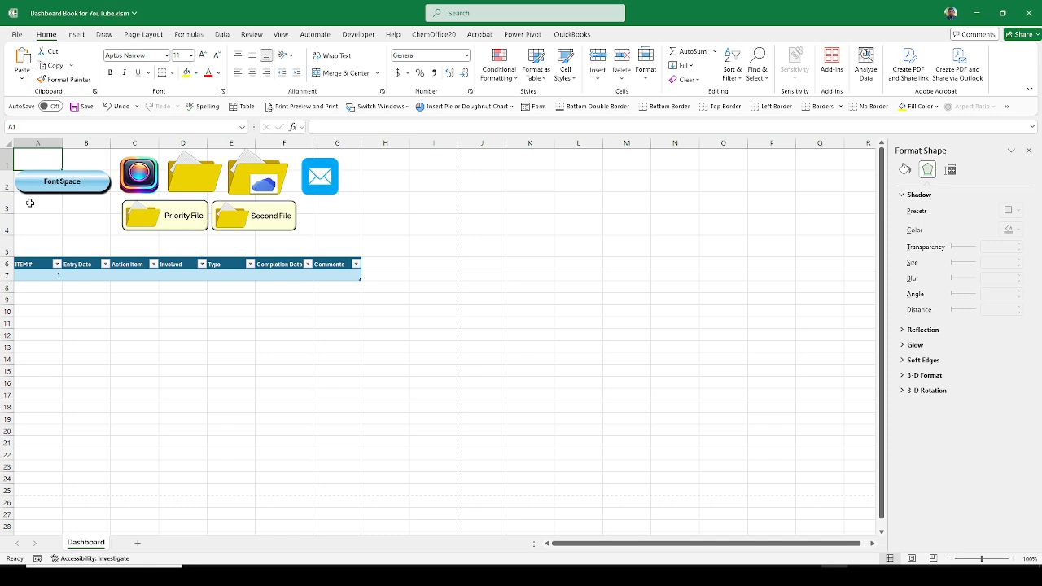
click(621, 576)
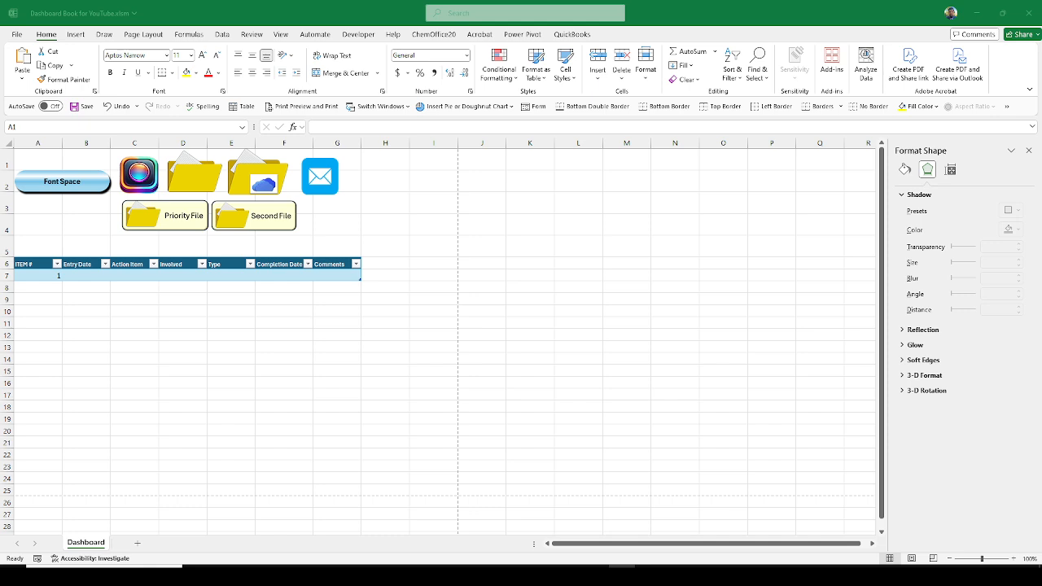
click(175, 307)
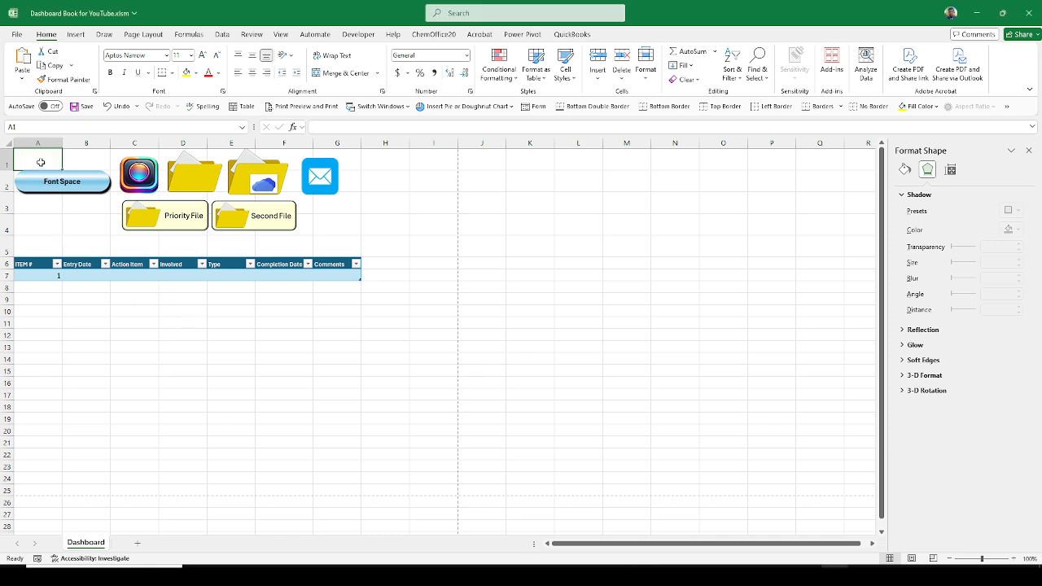
text(=today)
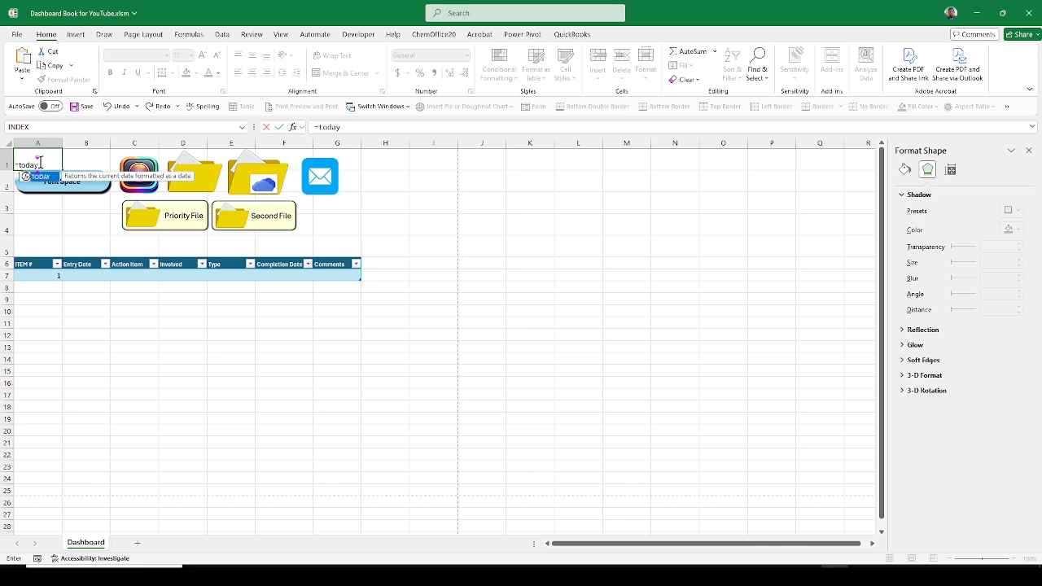
key(Tab)
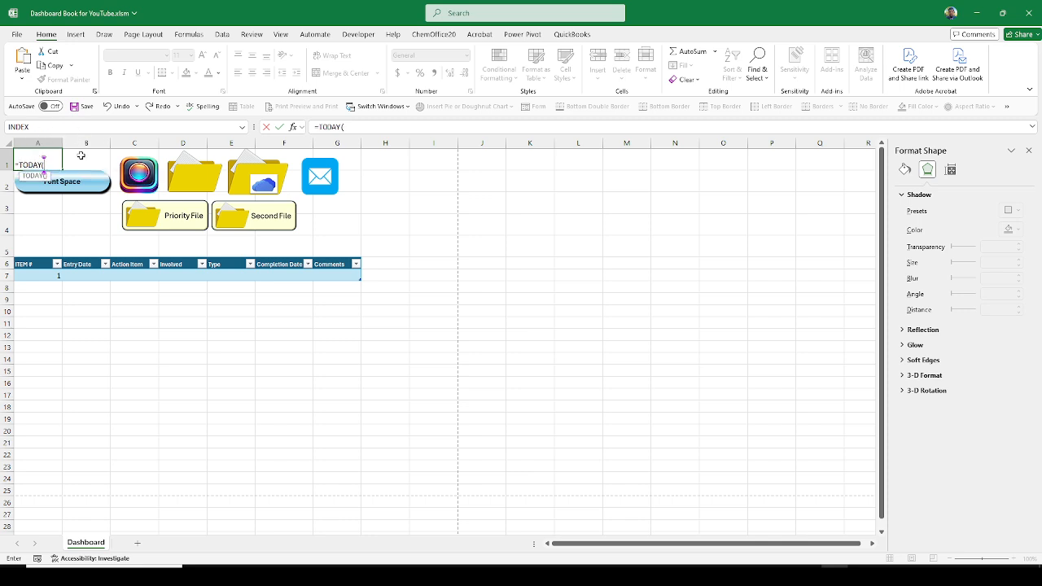
key(Return)
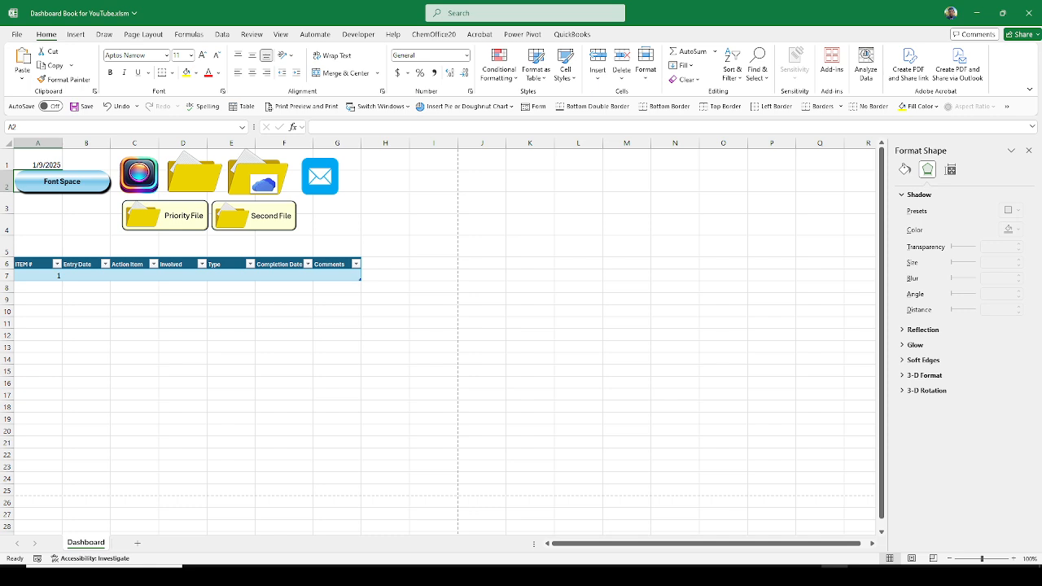
Enter 01/02/2025 as the Entry Date in the table's first data row, cell B7
click(103, 285)
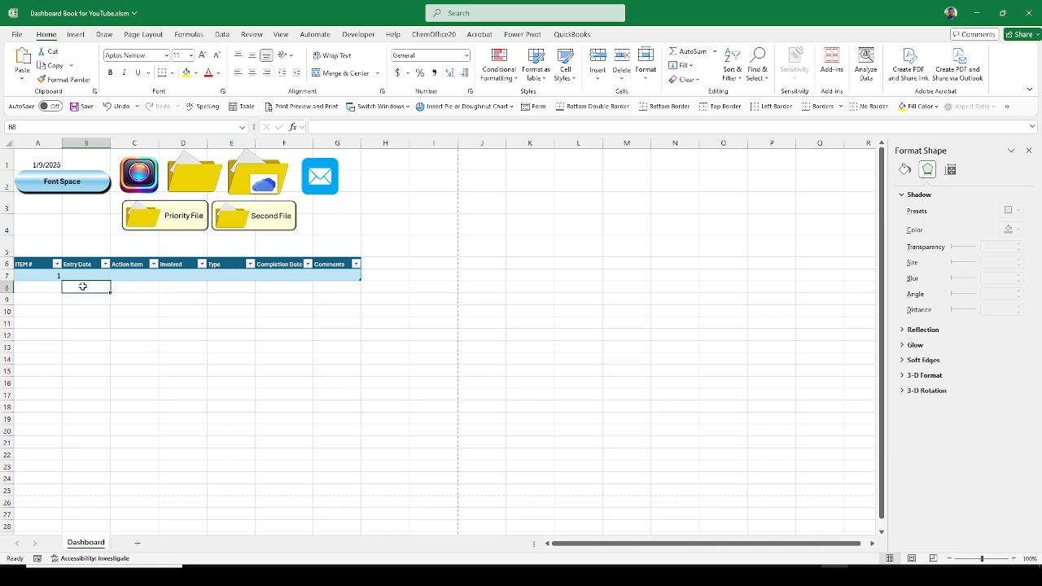
click(94, 276)
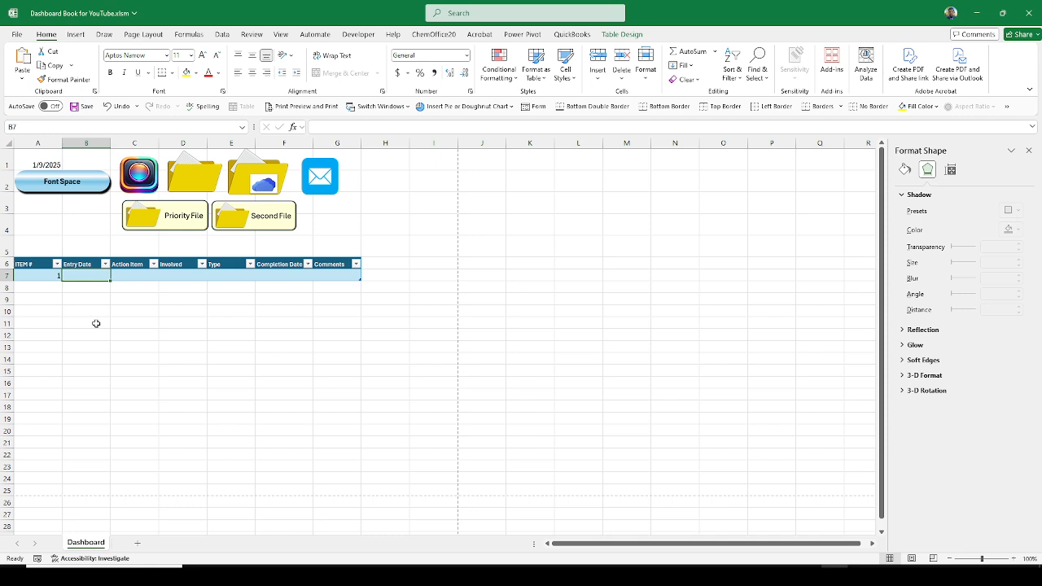
text(0)
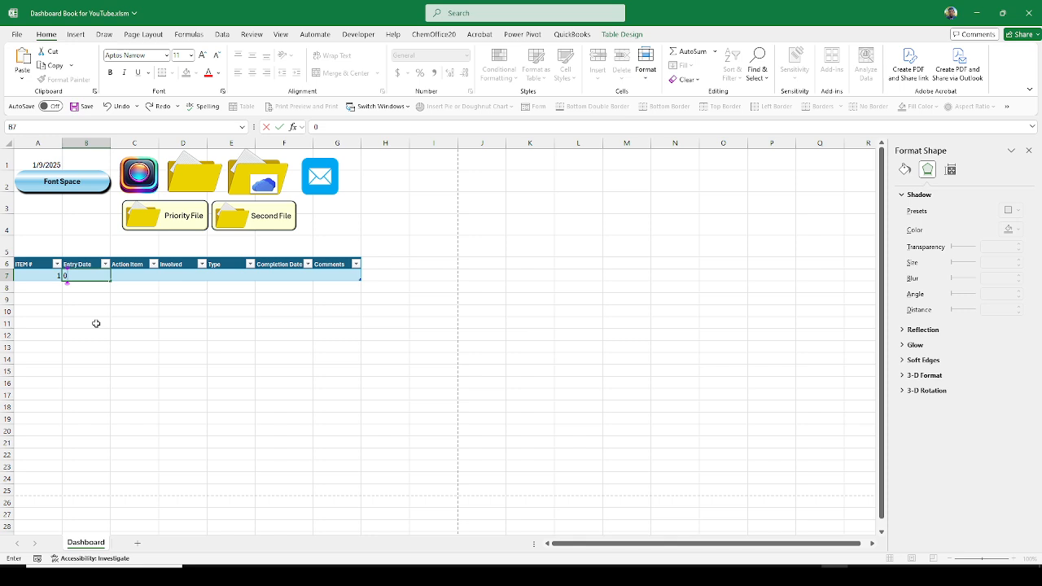
text(1/02/2025)
key(Return)
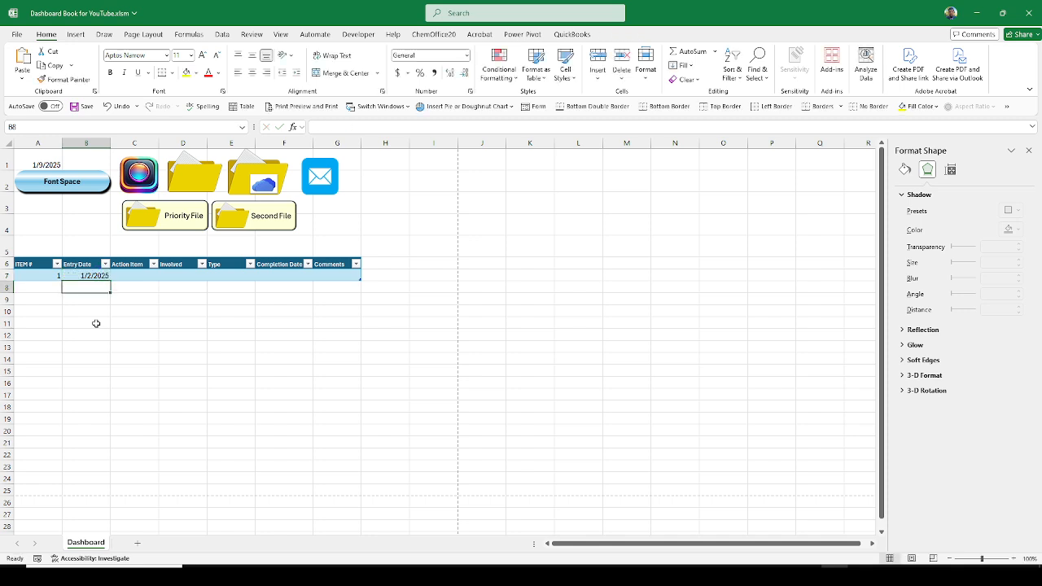
click(91, 277)
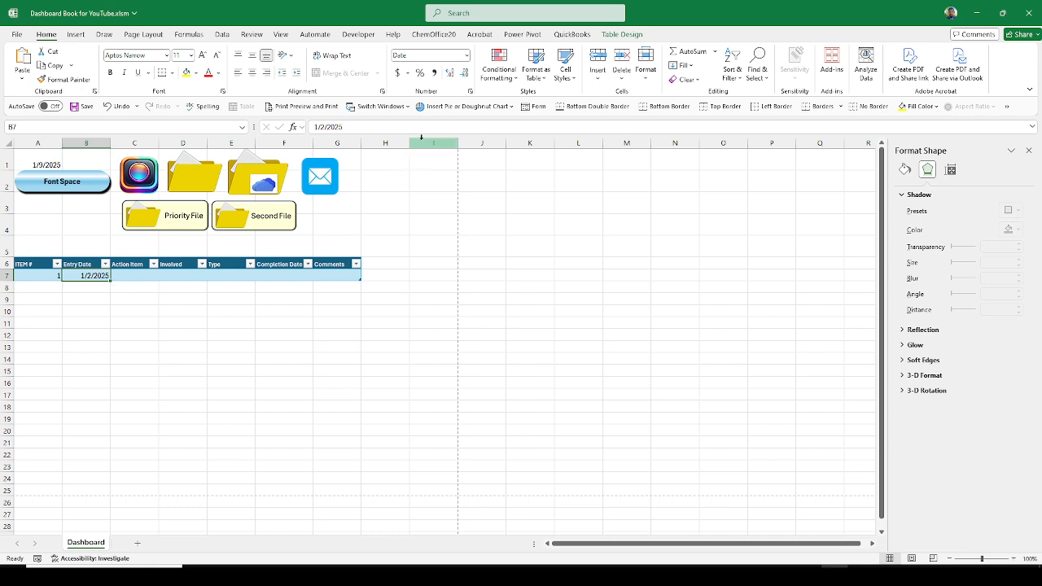
click(499, 69)
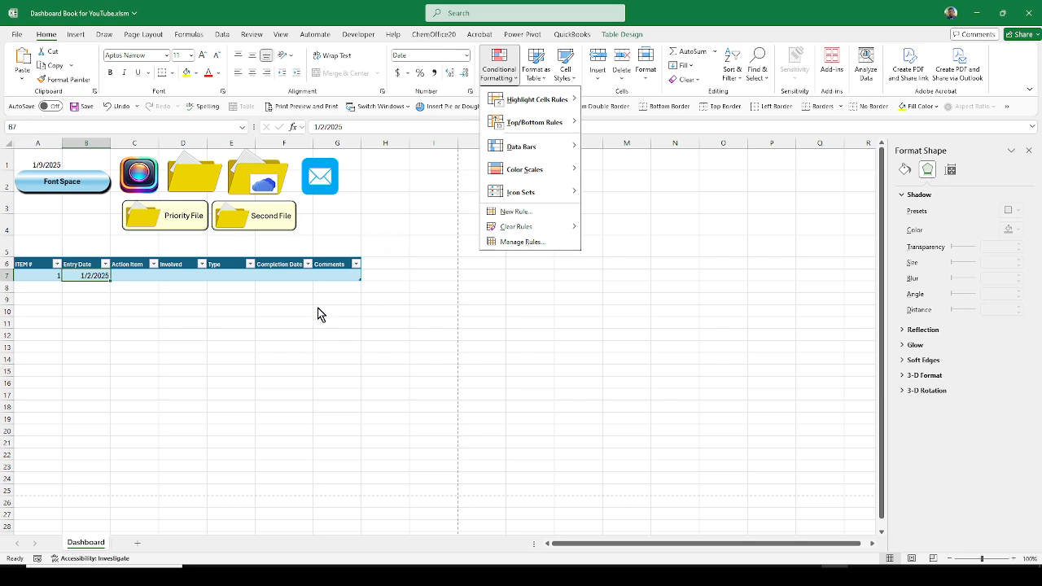
click(251, 317)
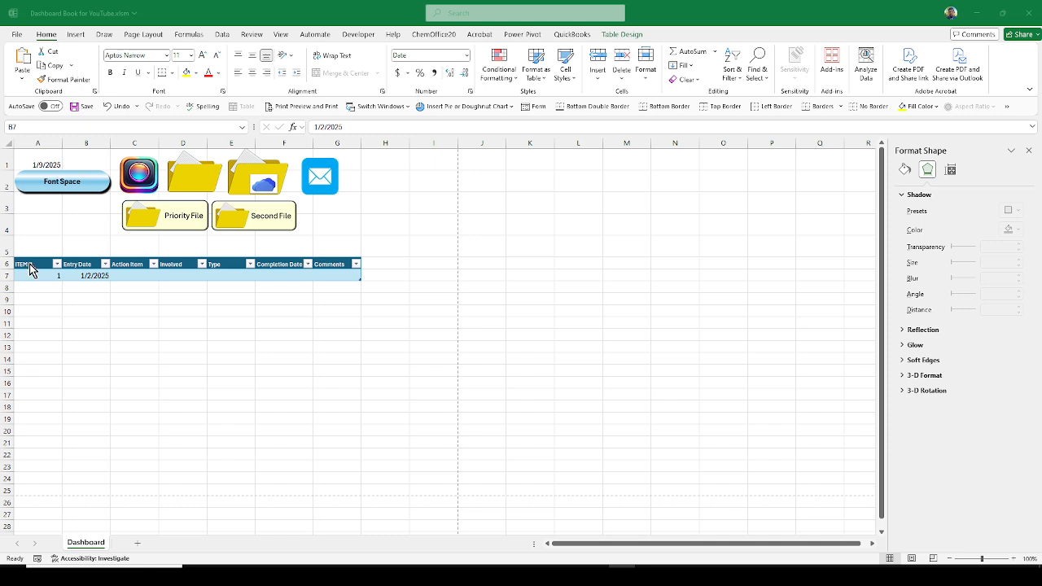
click(80, 244)
Set up a formula-based conditional formatting rule for the Entry Date cell B7 with =AND(B7<>"", $A$1-B7>=7, $A$1-B7<14)
click(86, 276)
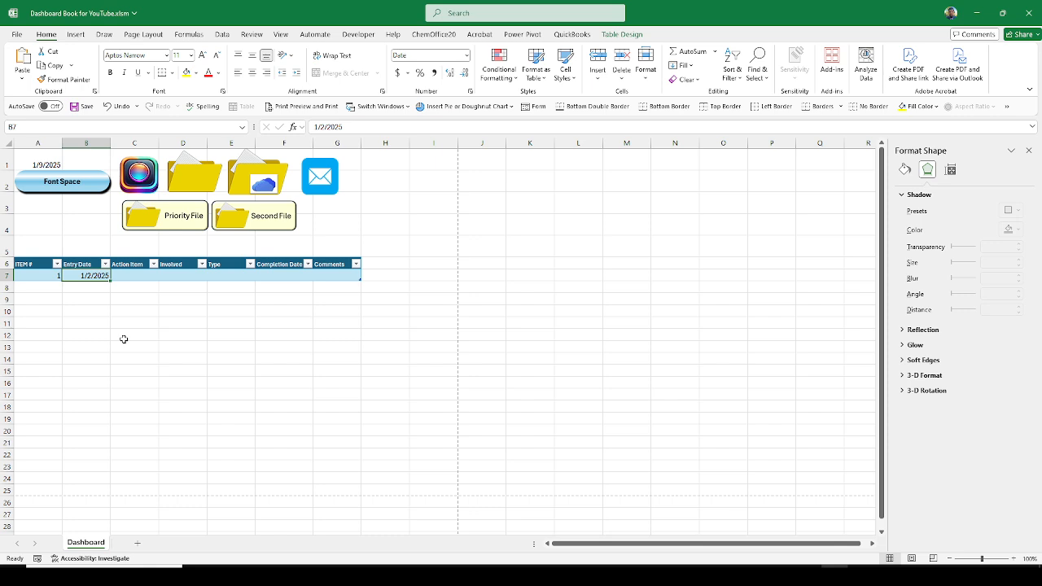
click(512, 84)
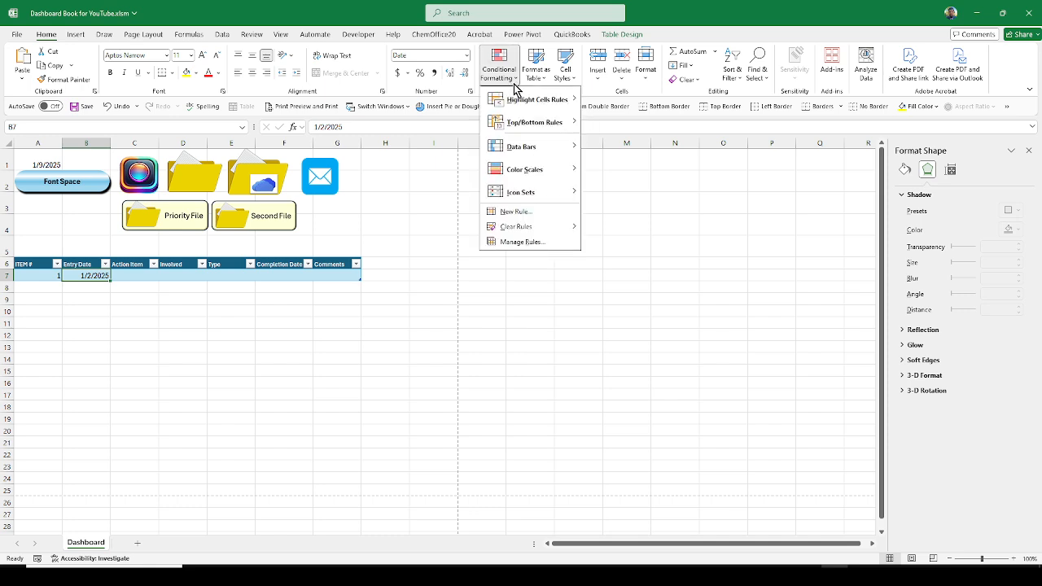
mouse_move(522, 111)
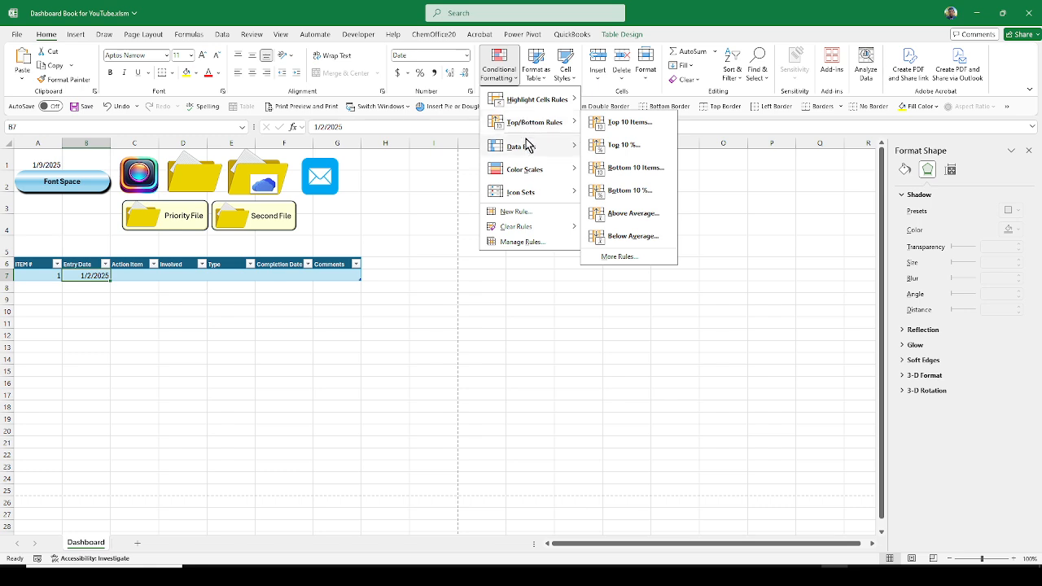
click(533, 213)
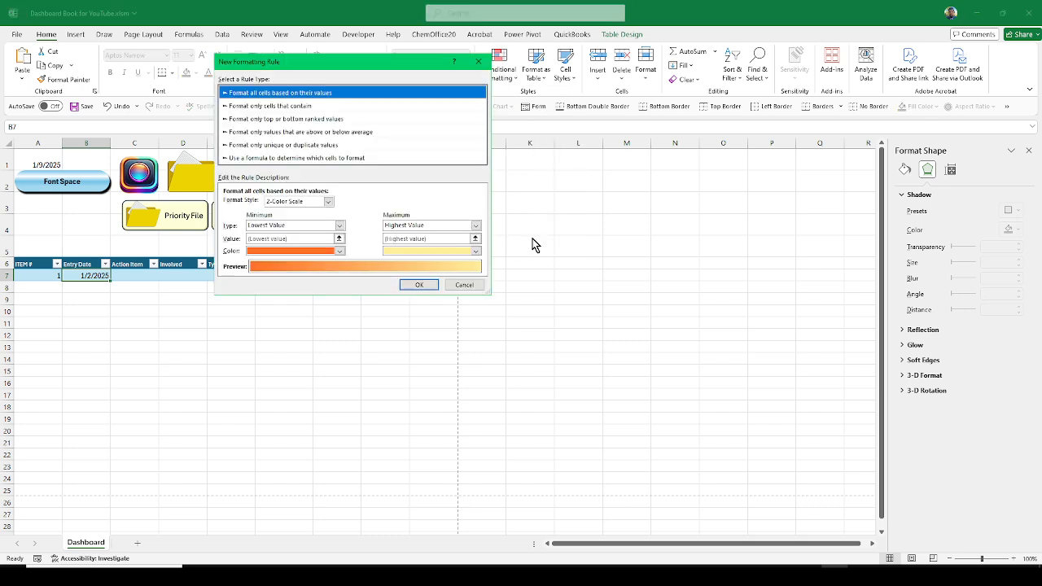
drag(325, 67, 391, 109)
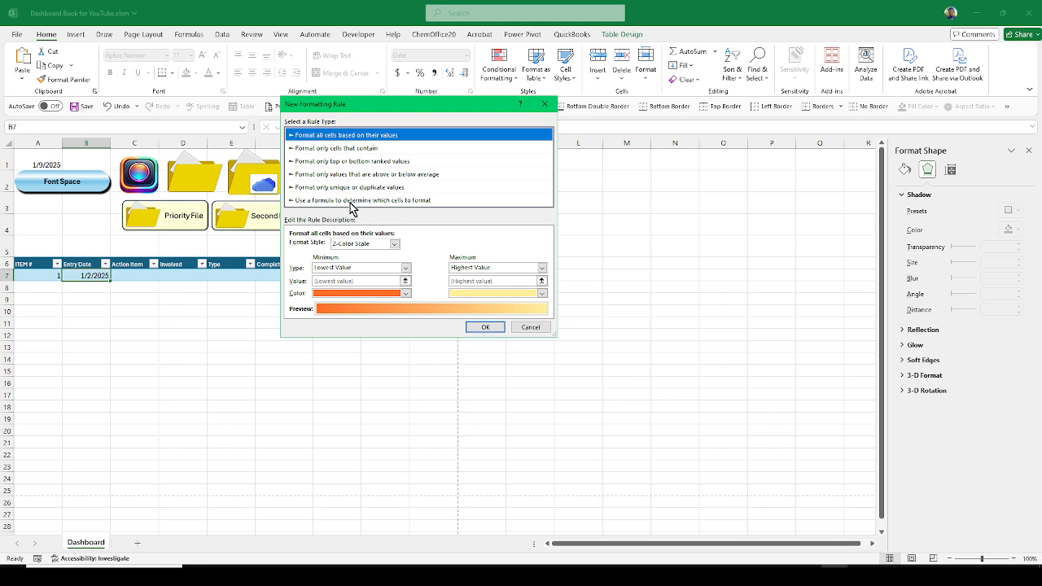
click(352, 200)
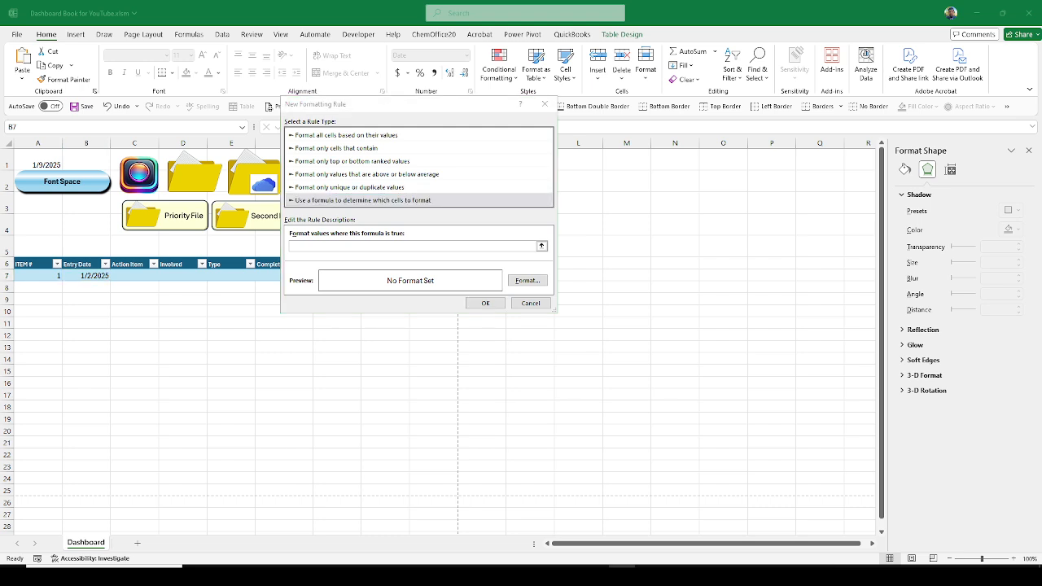
click(305, 246)
text(=AND(B7<>"", $A$1-B7>=7, $A$1-B7<14))
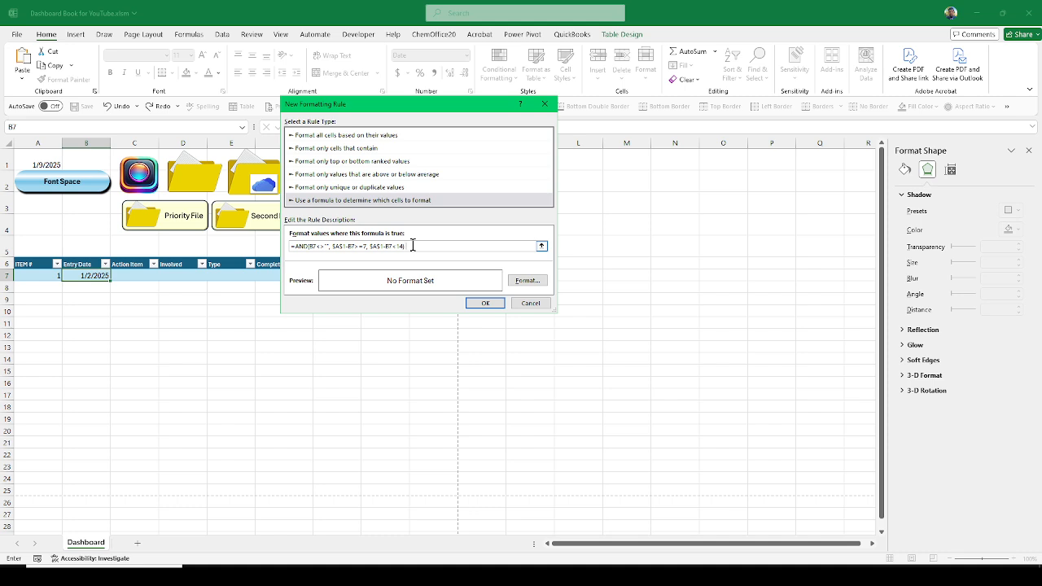
Set the rule's format to a bold font in the standard orange colour and apply the rule to B7
click(524, 281)
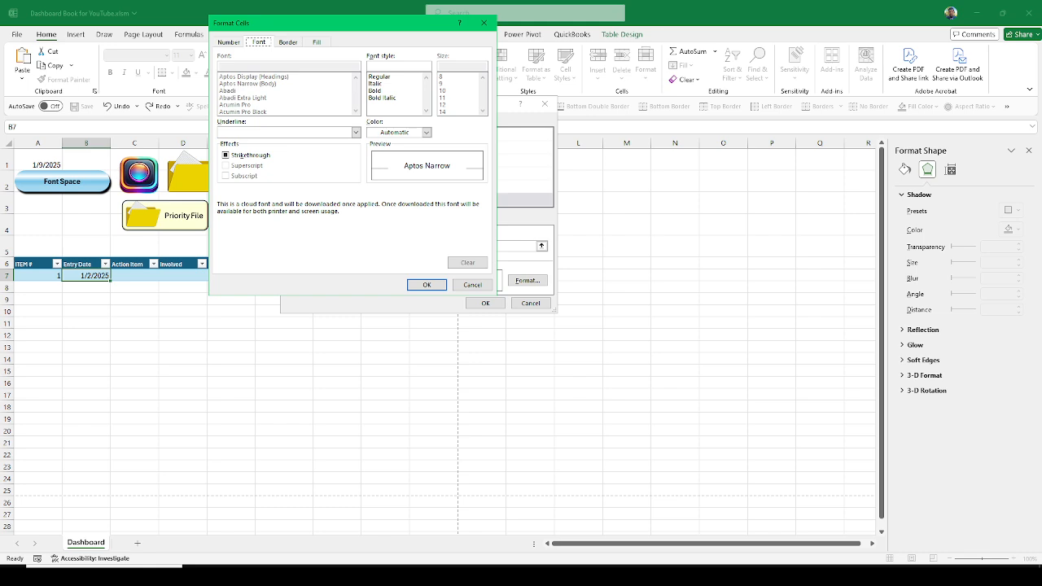
drag(346, 27, 383, 146)
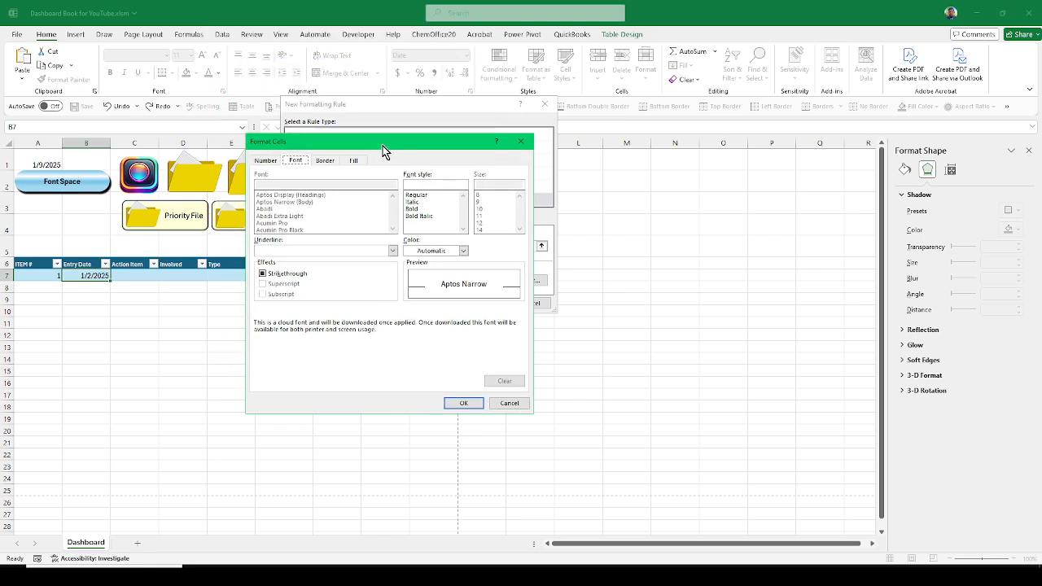
click(413, 210)
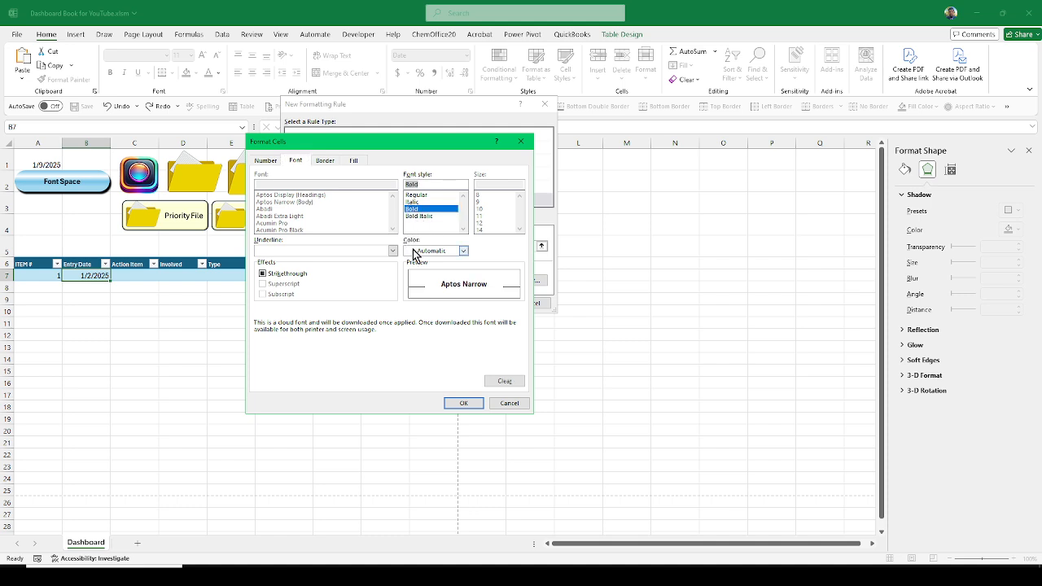
click(464, 251)
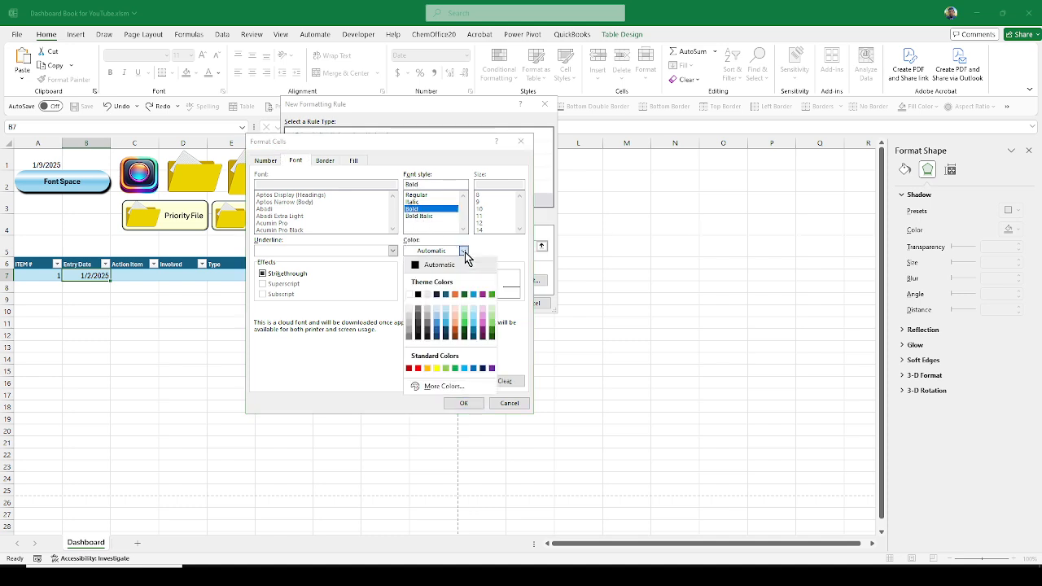
click(428, 369)
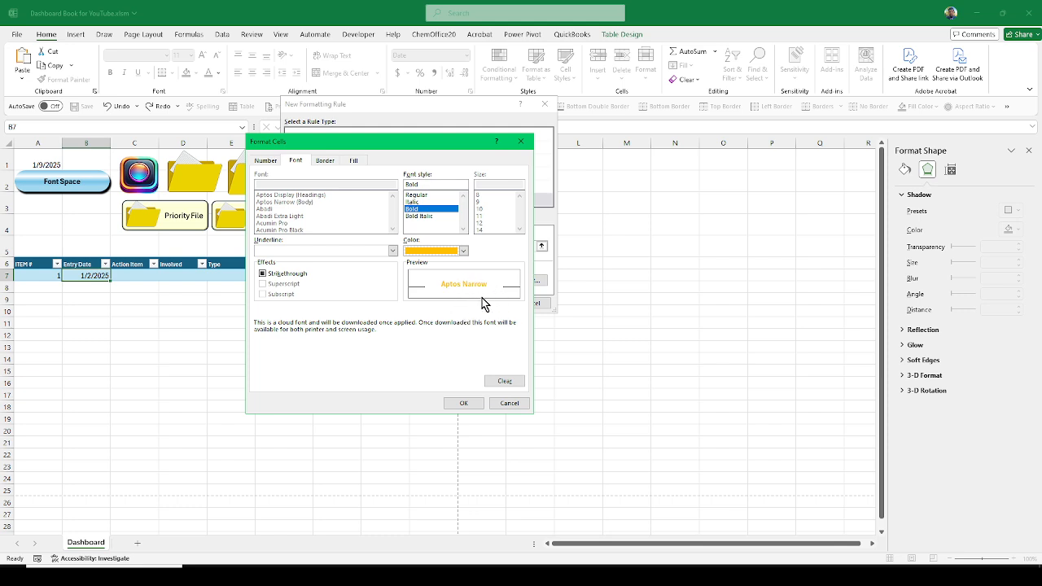
click(463, 403)
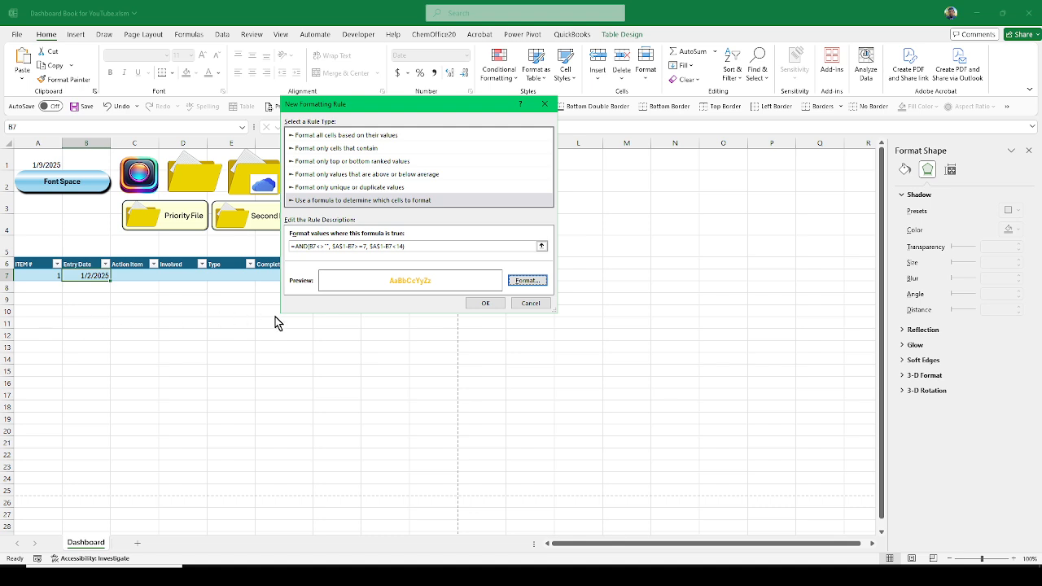
click(484, 304)
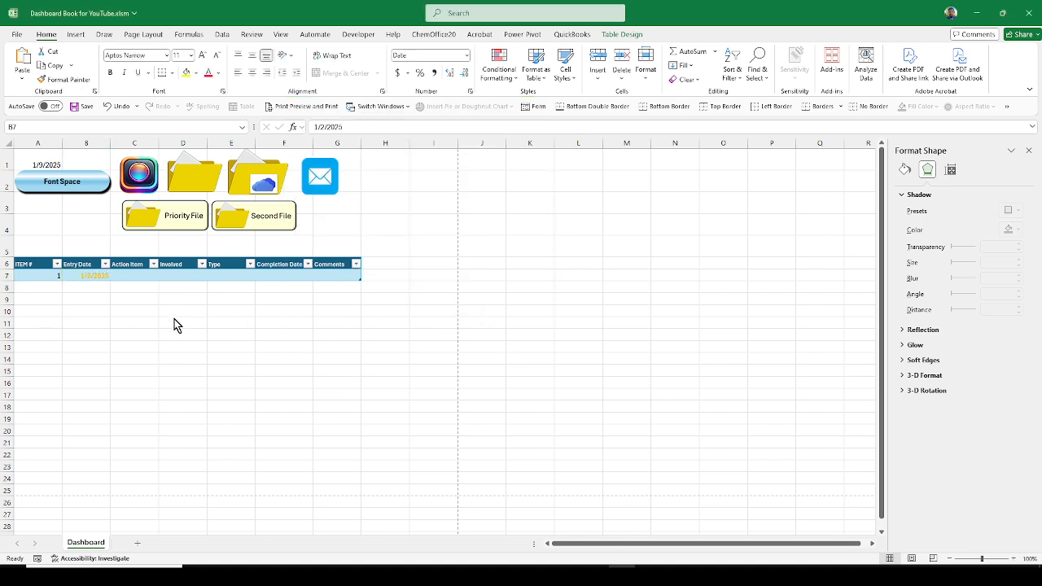
Apply the dark blue table style from the Dark group to the whole action item table
click(89, 277)
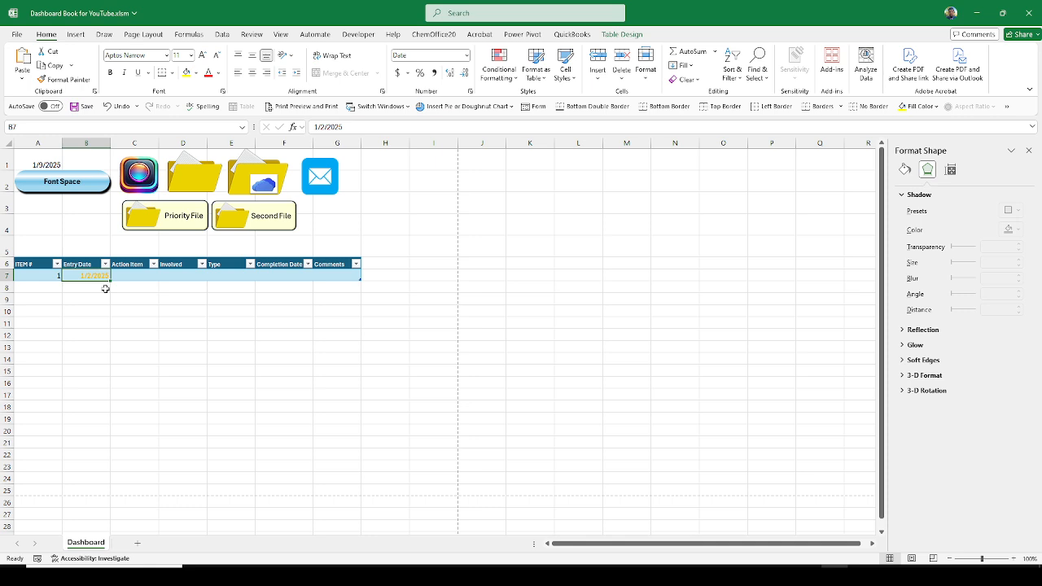
key(ctrl+a)
key(ctrl+a)
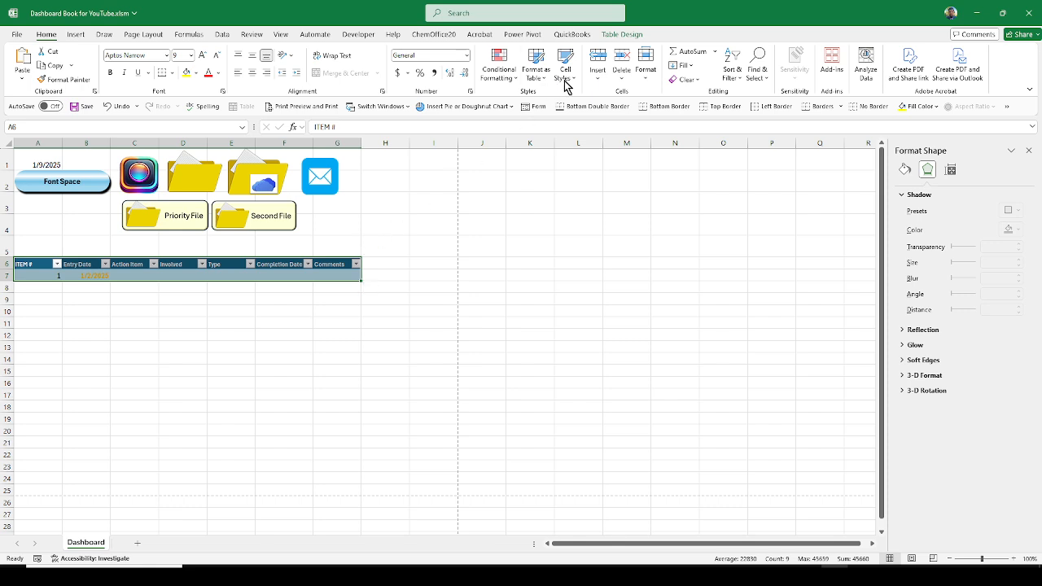
click(621, 36)
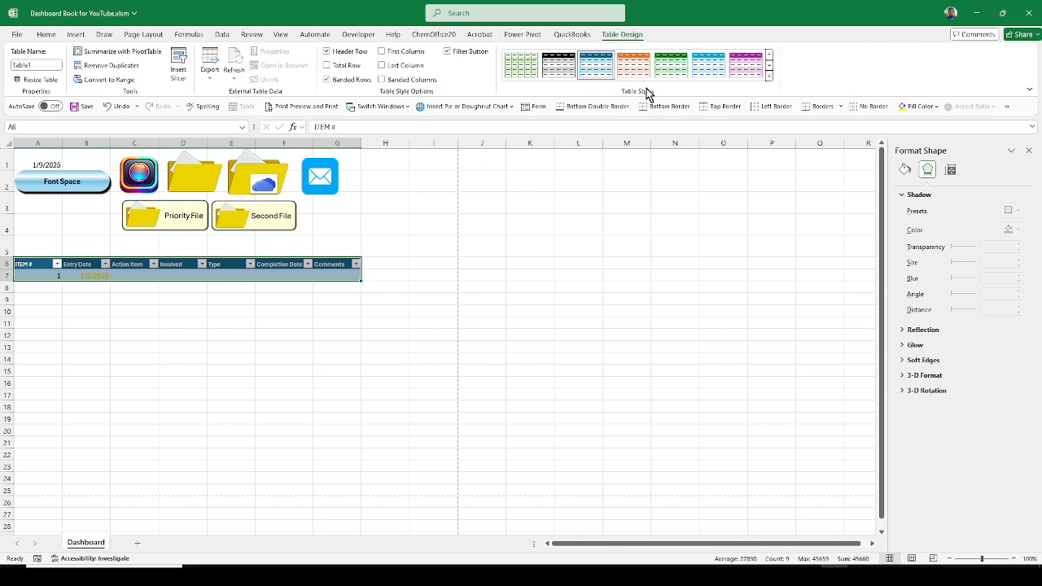
click(768, 76)
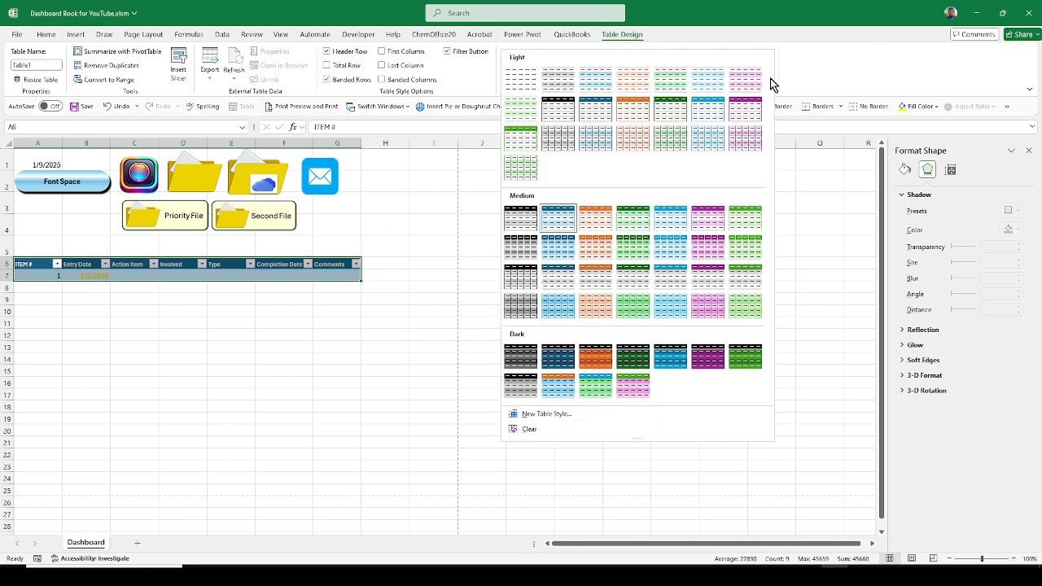
click(568, 356)
click(135, 322)
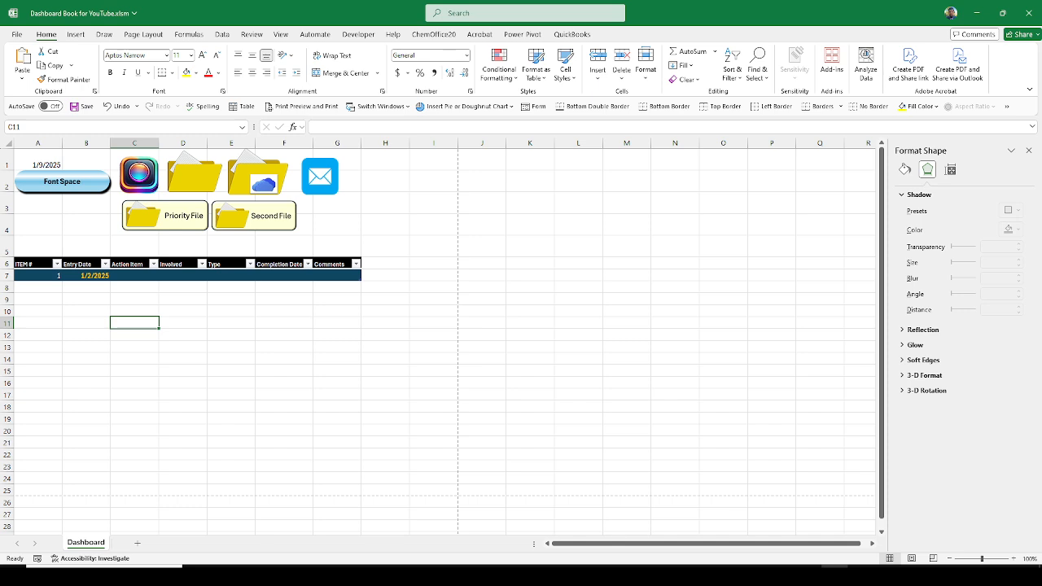
click(96, 276)
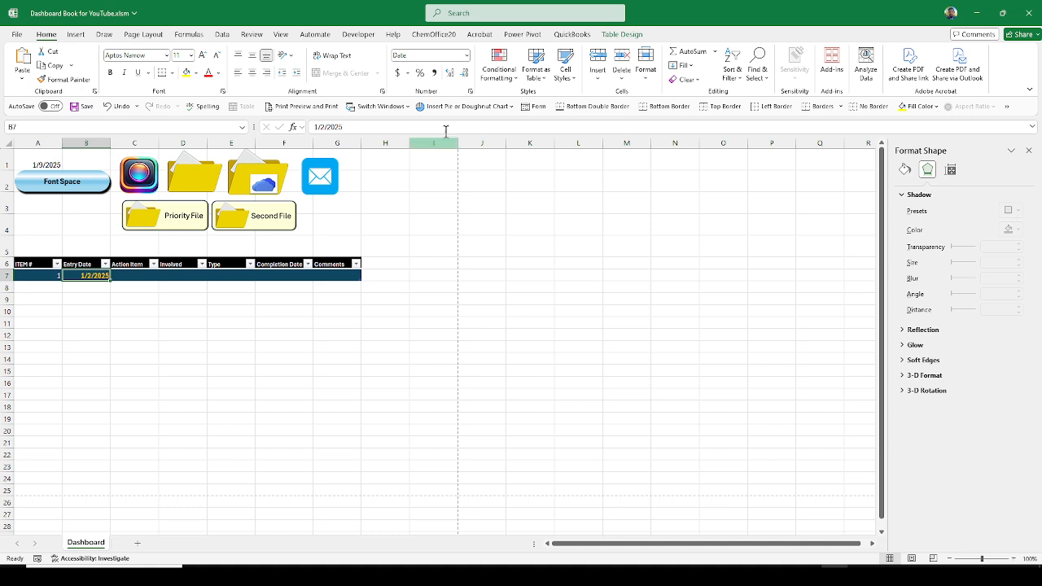
Set up another formula-based conditional formatting rule for the Entry Date cell B7 with =AND(B7<>"", $A$1-B7>=14)
click(508, 85)
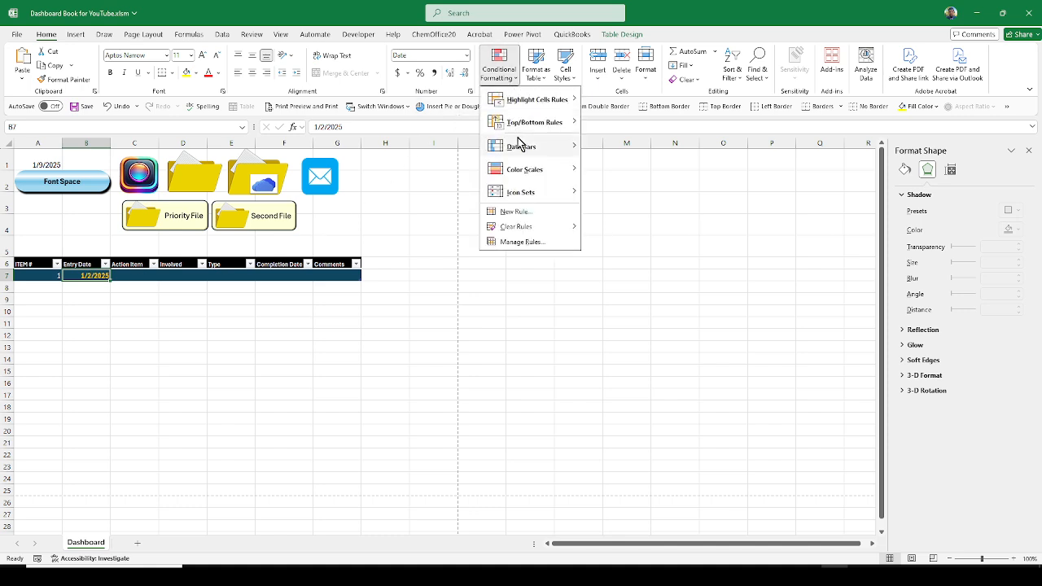
click(521, 213)
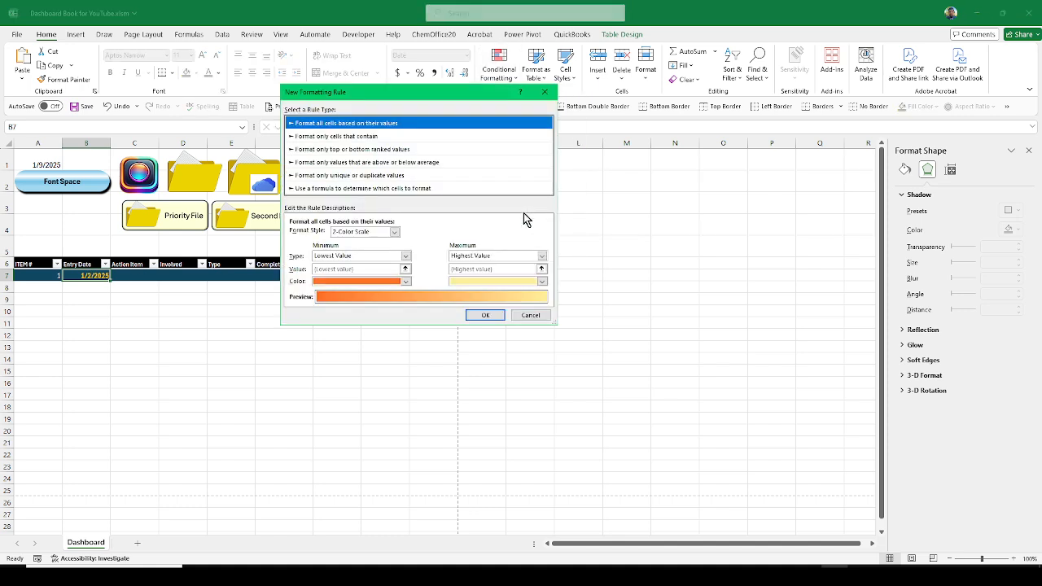
click(337, 189)
click(377, 234)
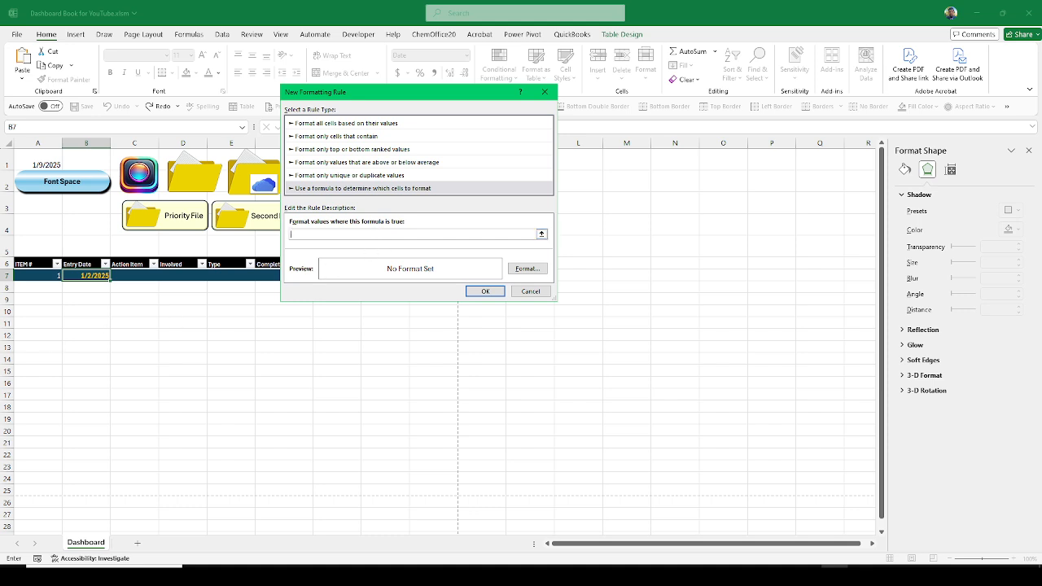
key(alt+Tab)
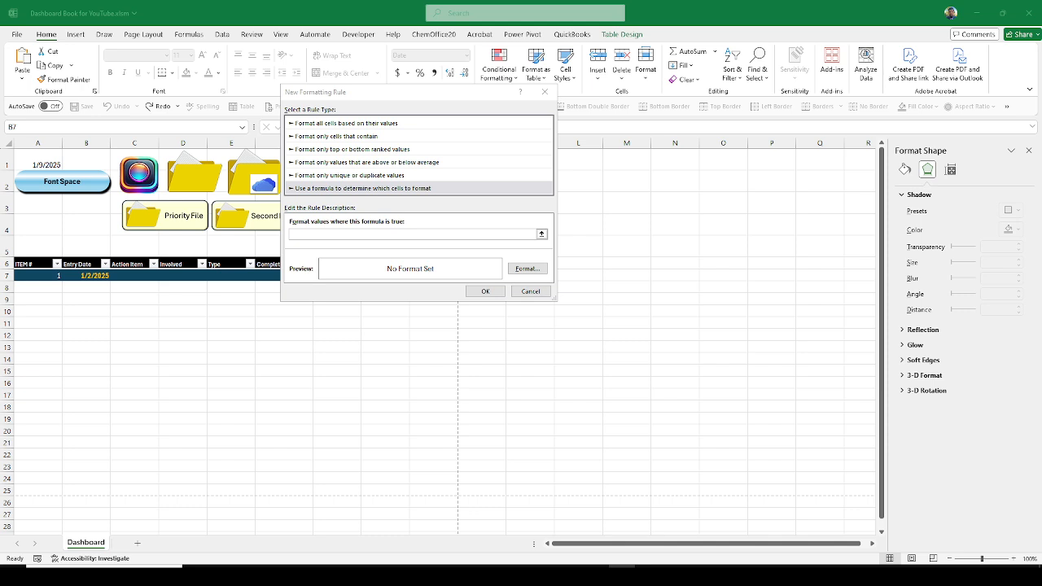
click(321, 233)
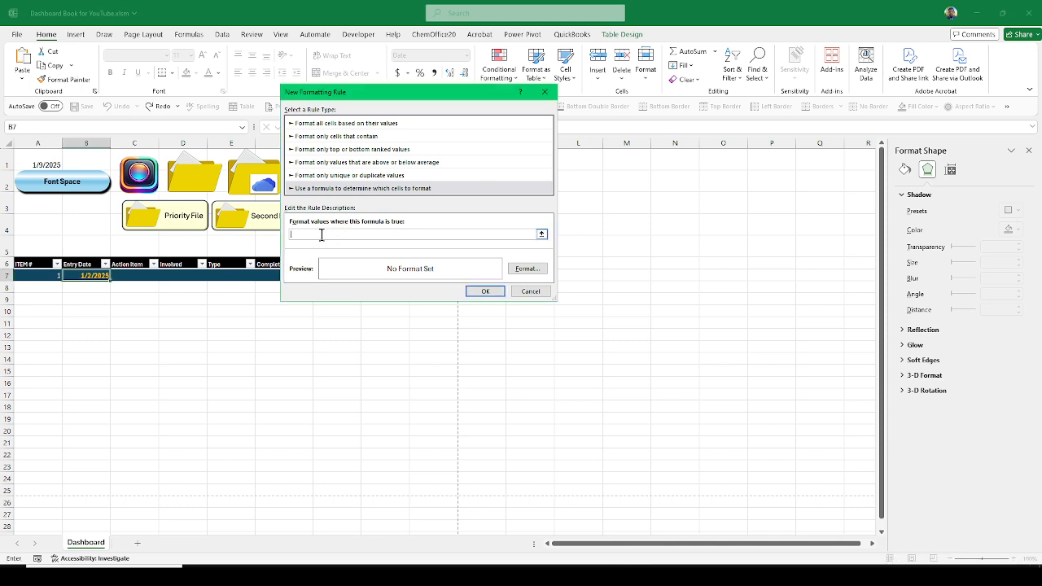
text(=AND(B7<>"", $A$1-B7>=14))
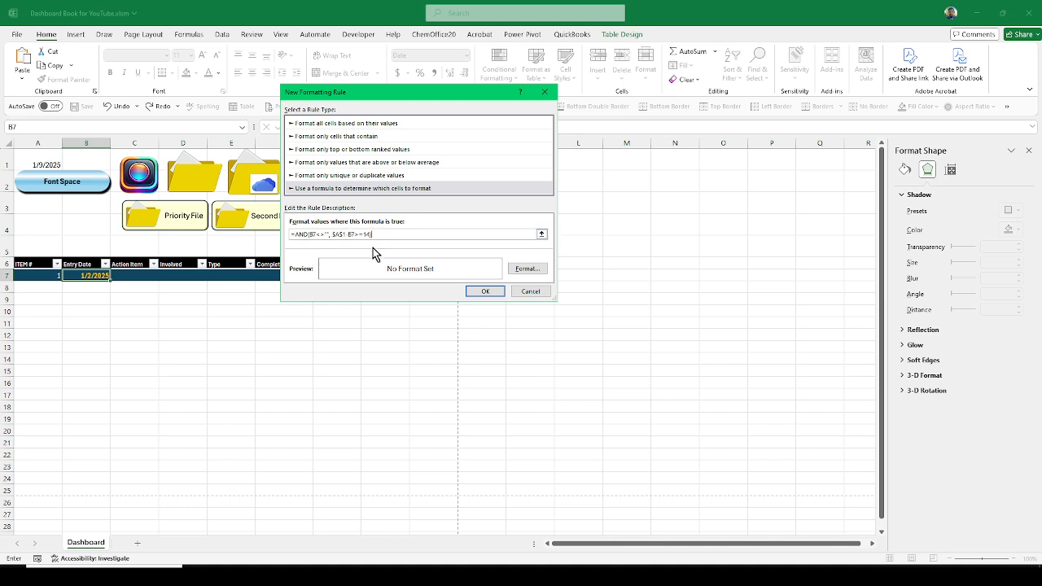
Set the new rule's format to a bold font in the standard red colour and apply the rule to B7
click(526, 269)
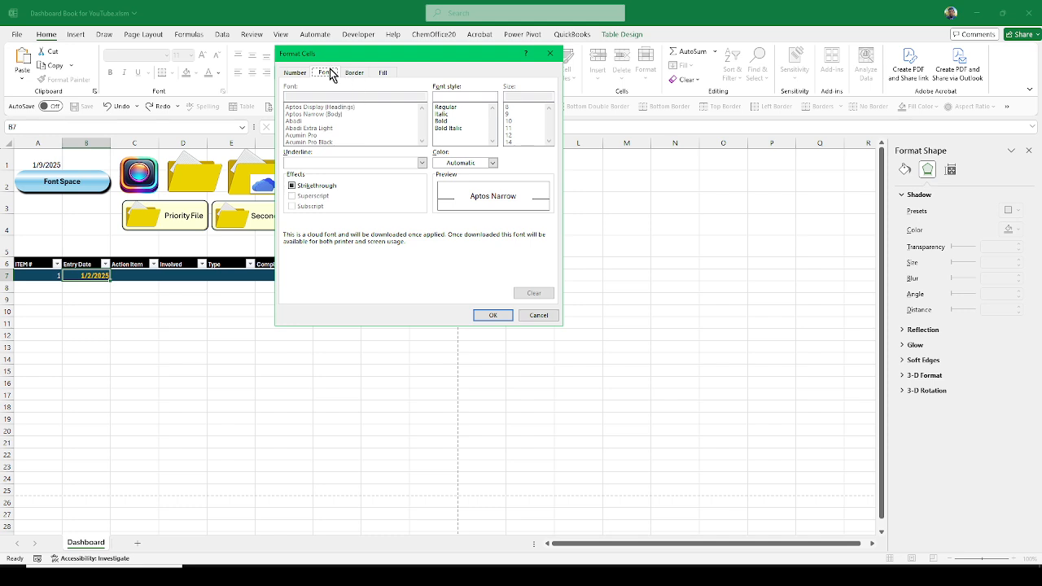
click(443, 121)
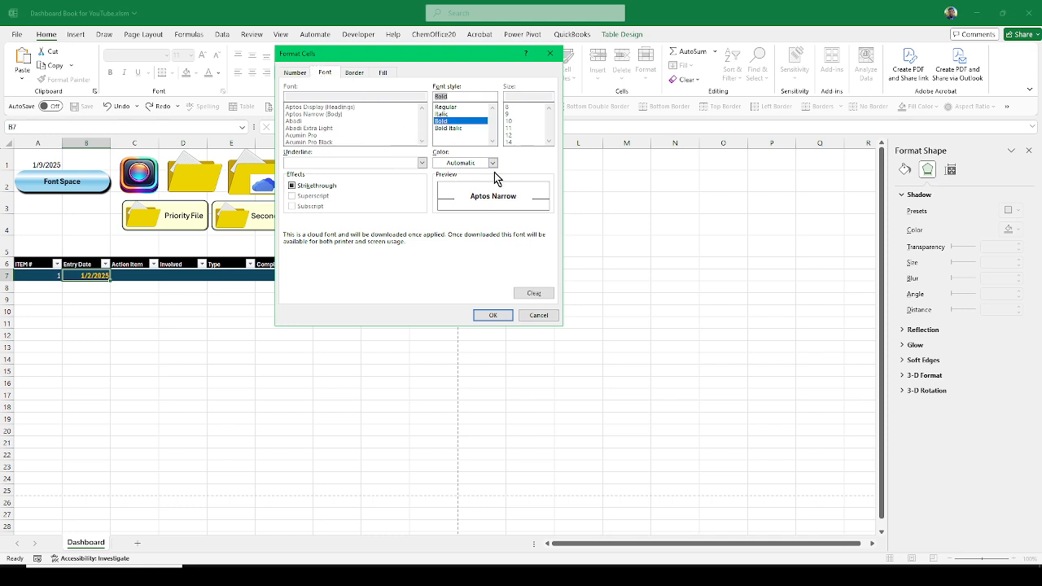
click(492, 162)
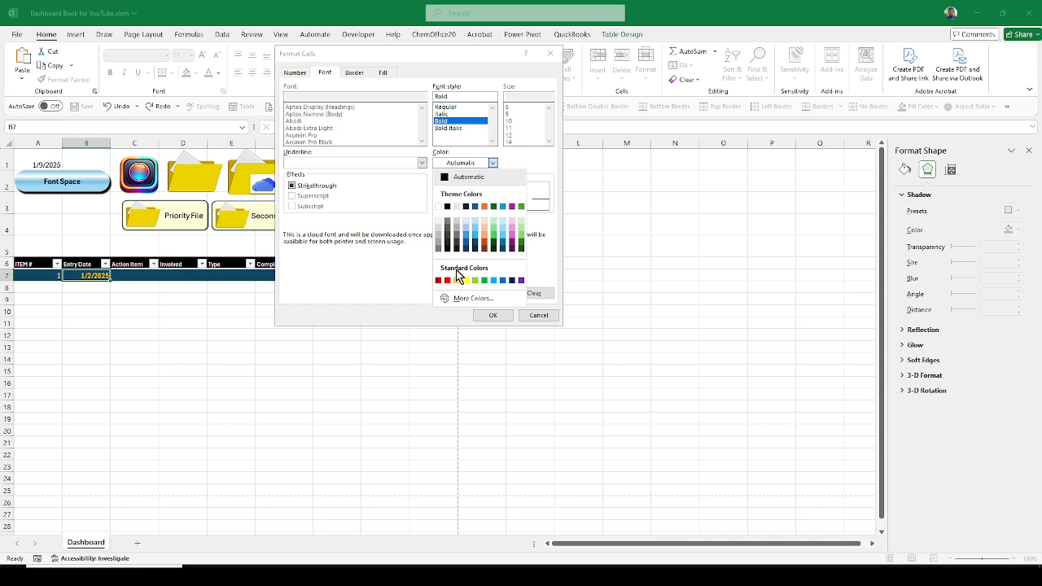
click(447, 281)
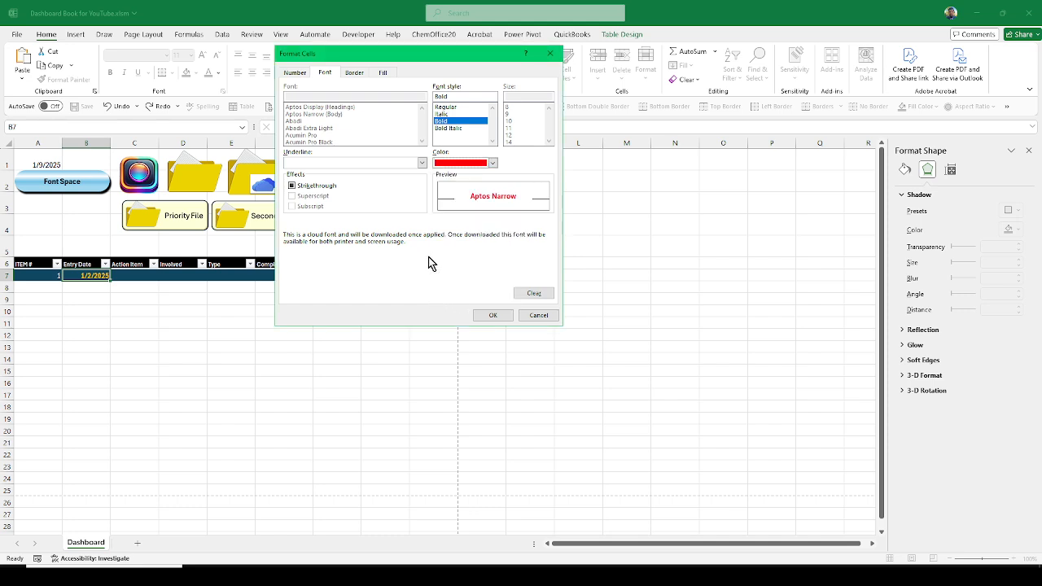
click(492, 315)
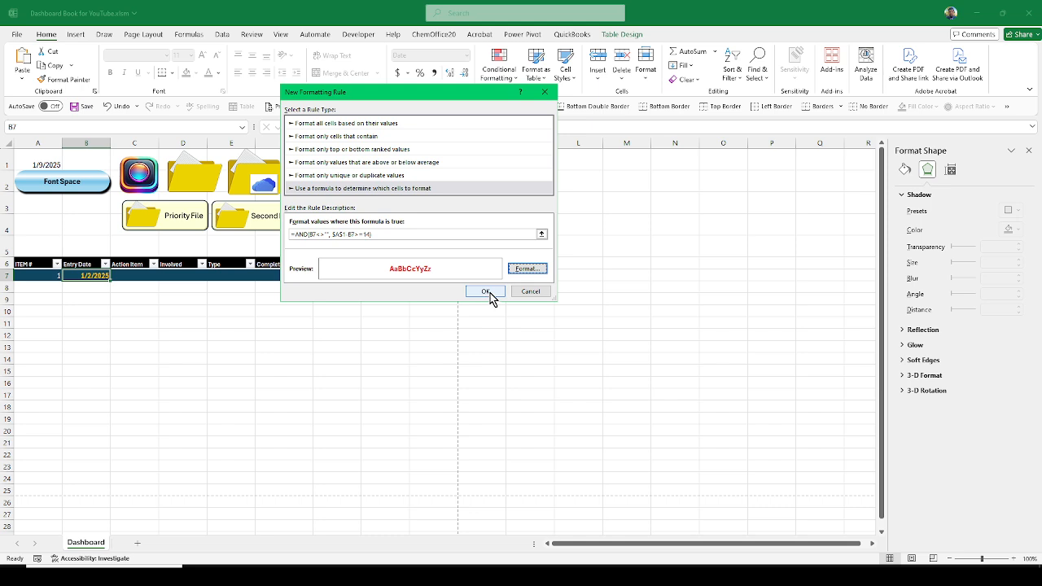
click(485, 293)
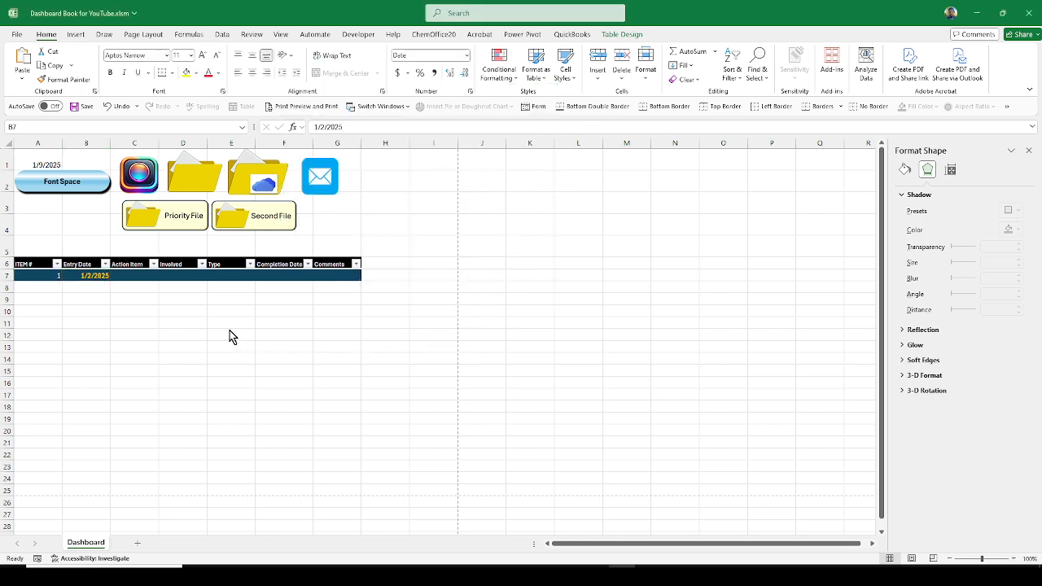
Test the 14-day rule by entering 12/20/2024 as the Entry Date in cell B7
click(98, 276)
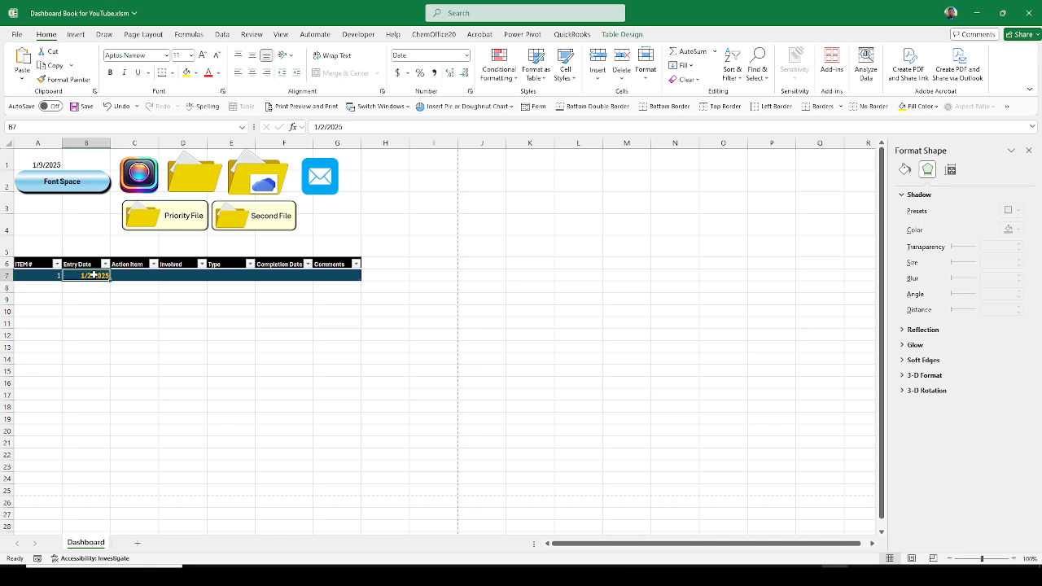
text(12)
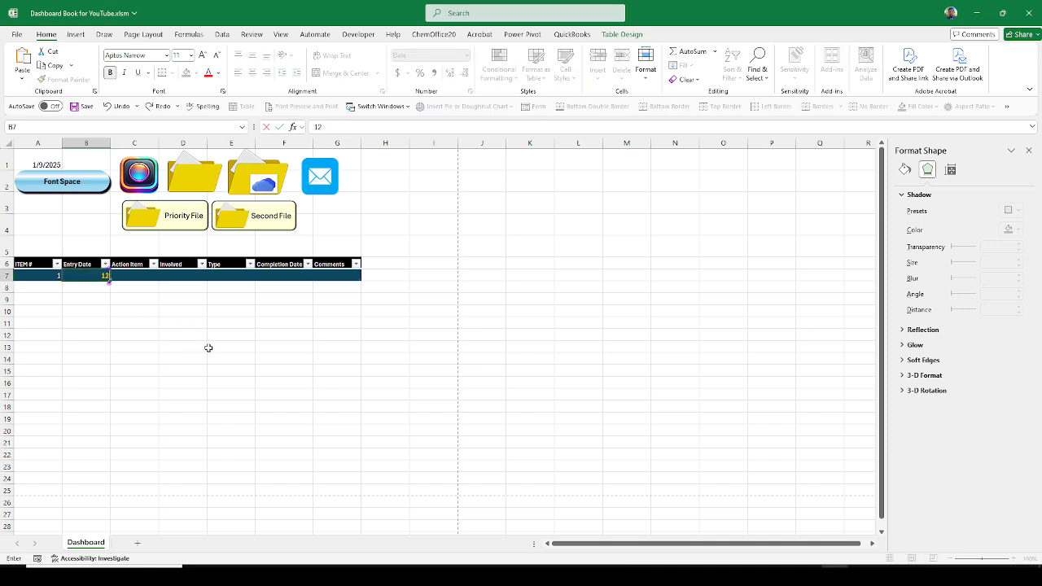
text(/20/2024)
key(Return)
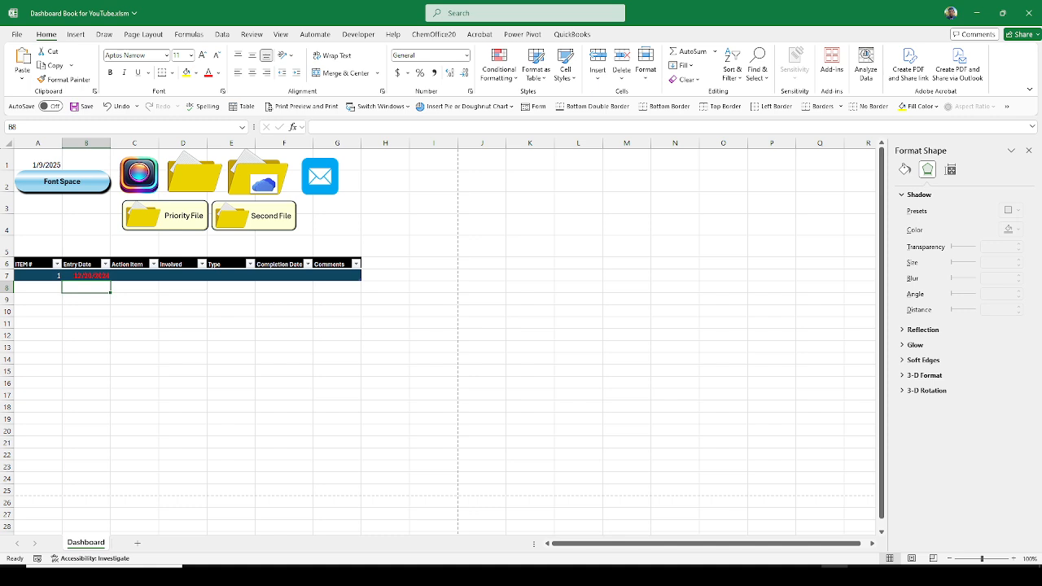
Replace the Entry Date in cell B7 with 1/9/2025
double_click(106, 278)
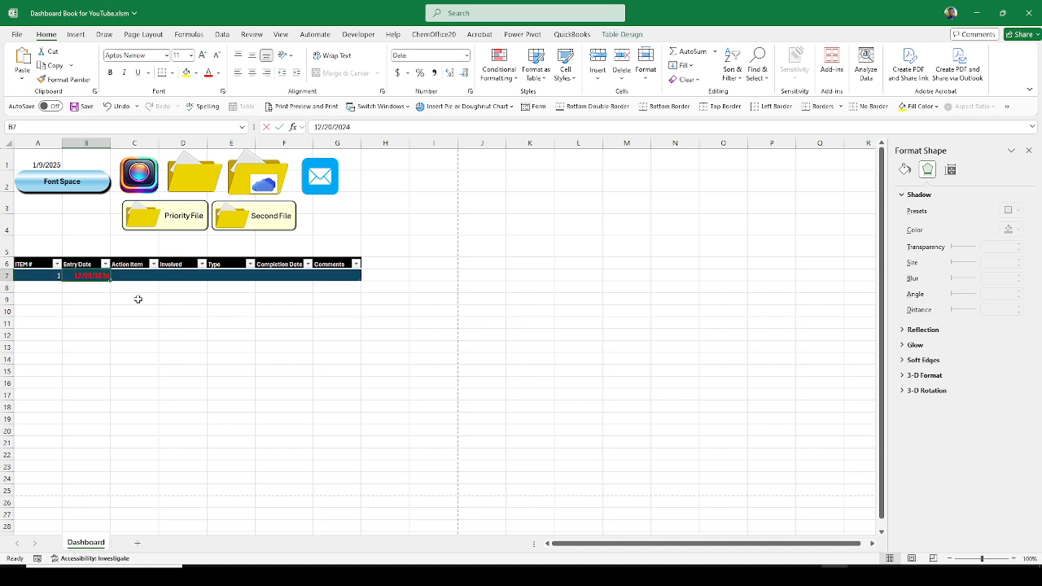
text(1/9/202)
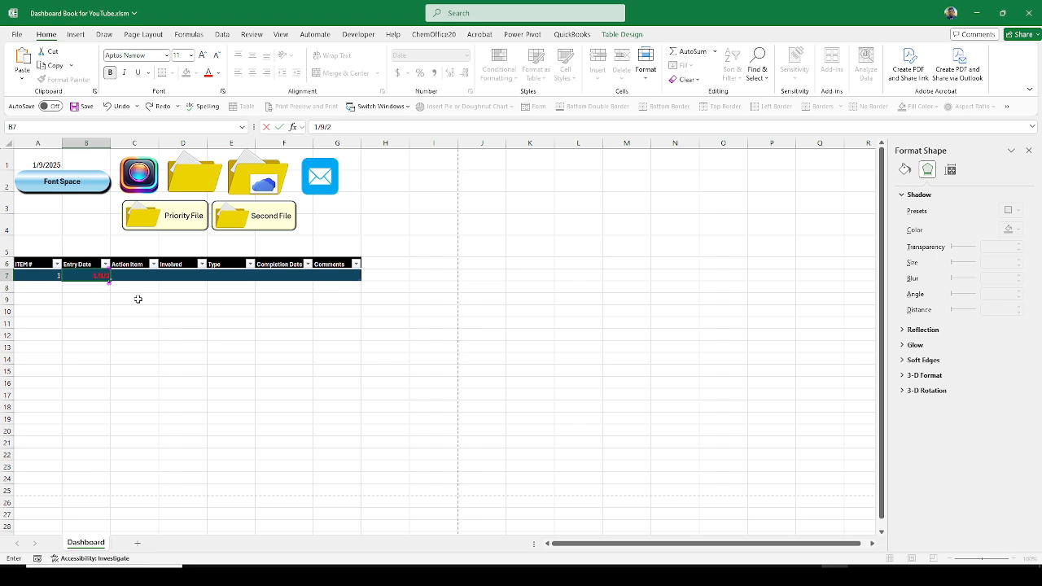
key(Return)
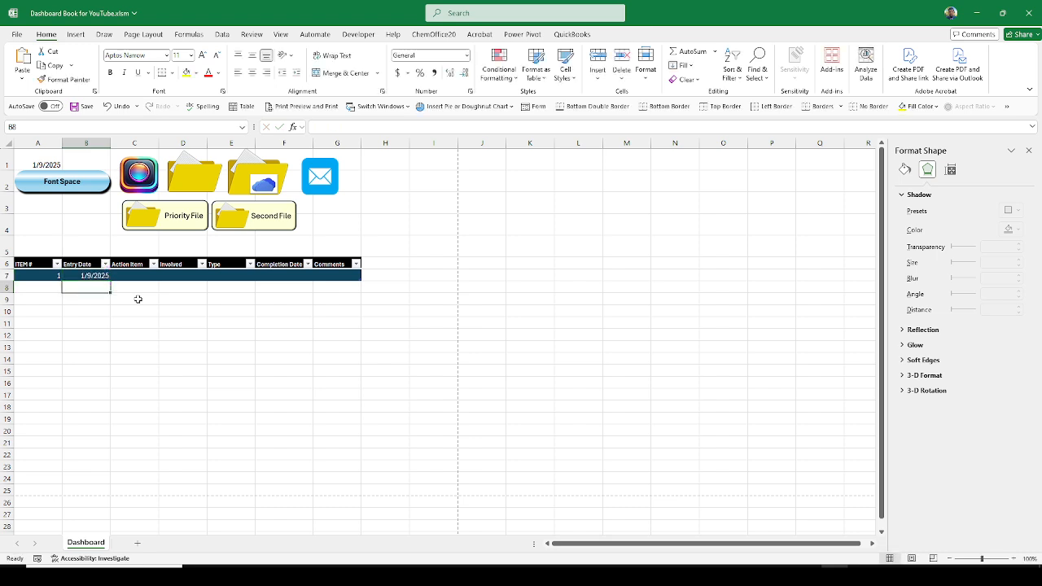